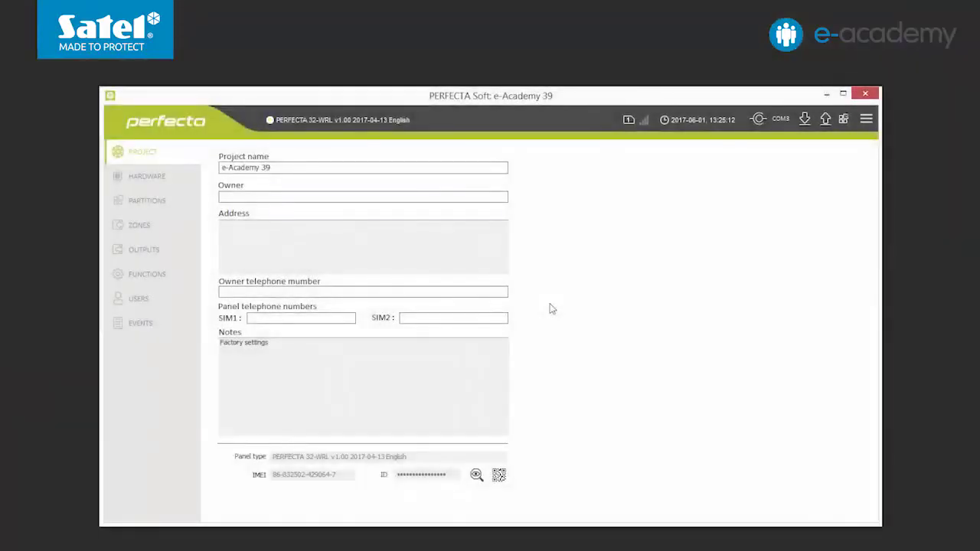
- Open the GSM phone settings, enter the SIM 1 PIN and start the SMS centre number with '+'
click(164, 173)
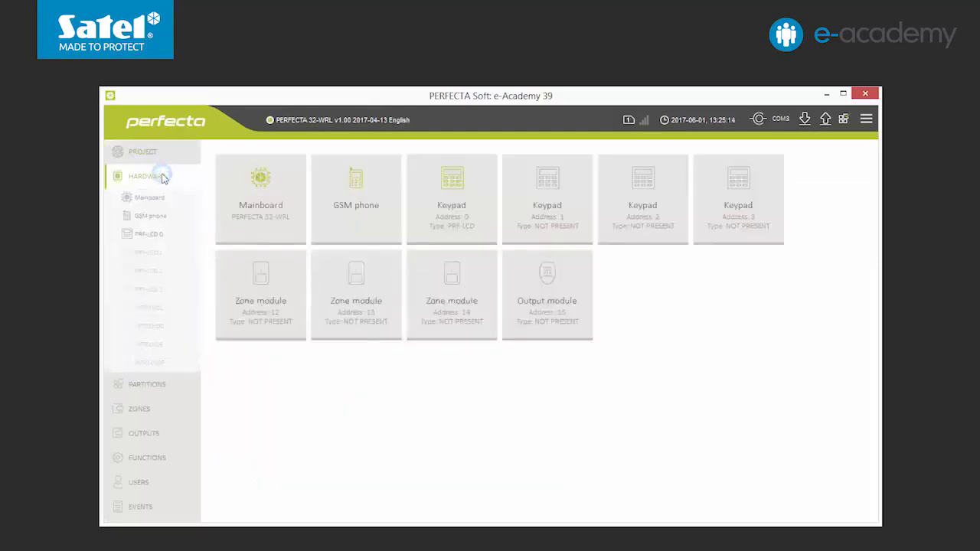
click(356, 213)
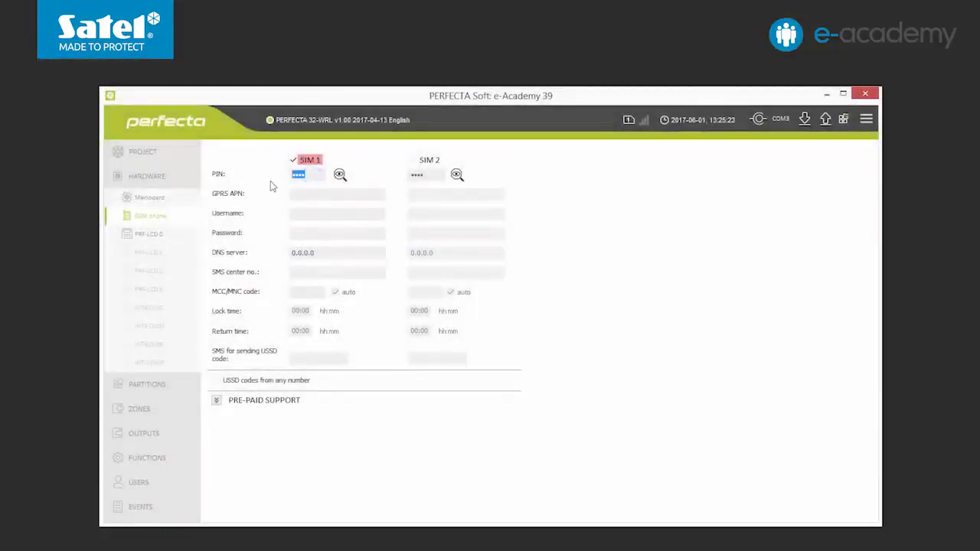
text(1234)
click(295, 273)
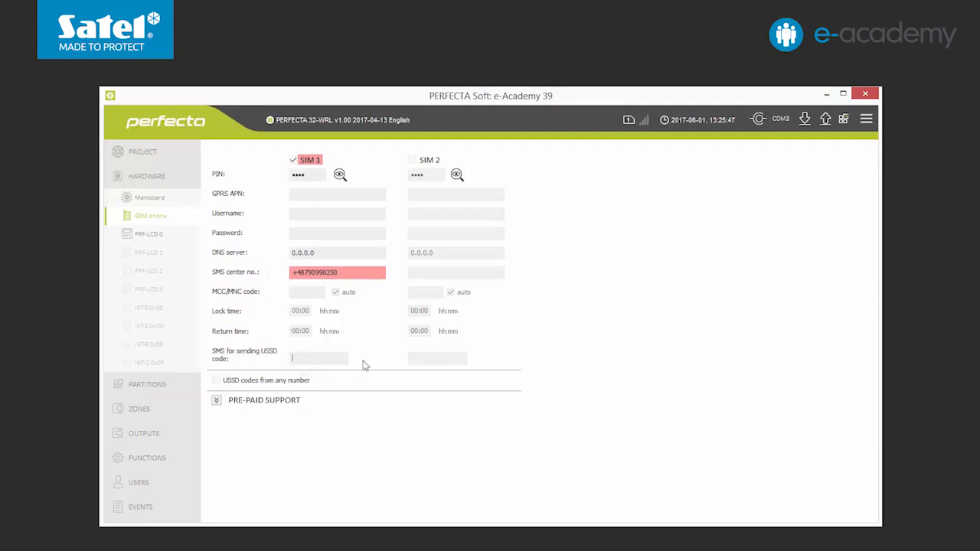
- Enter 5 in the active SIM 1 settings field
text(5)
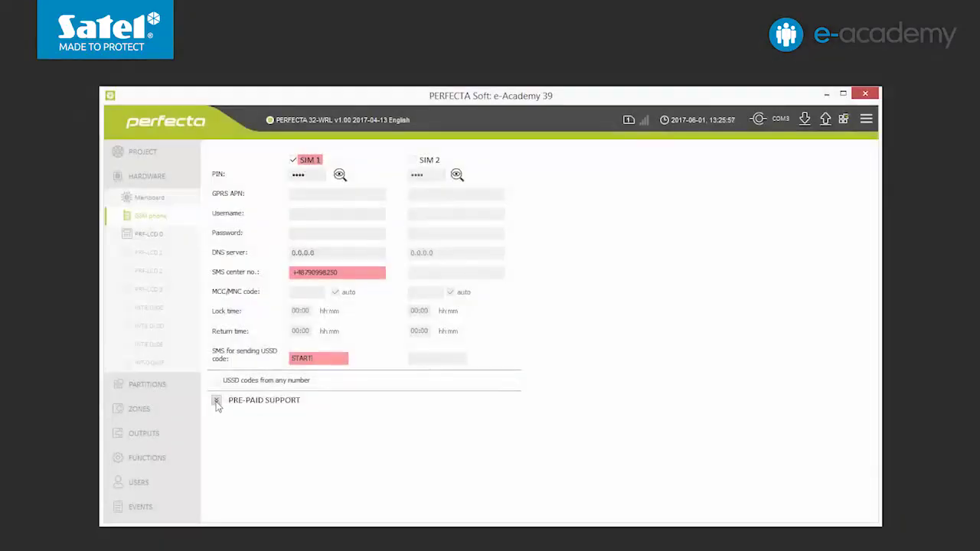
- Expand SIM 1 pre-paid support and enter USSD codes *101# for balance check and *100##$ for recharge
click(216, 400)
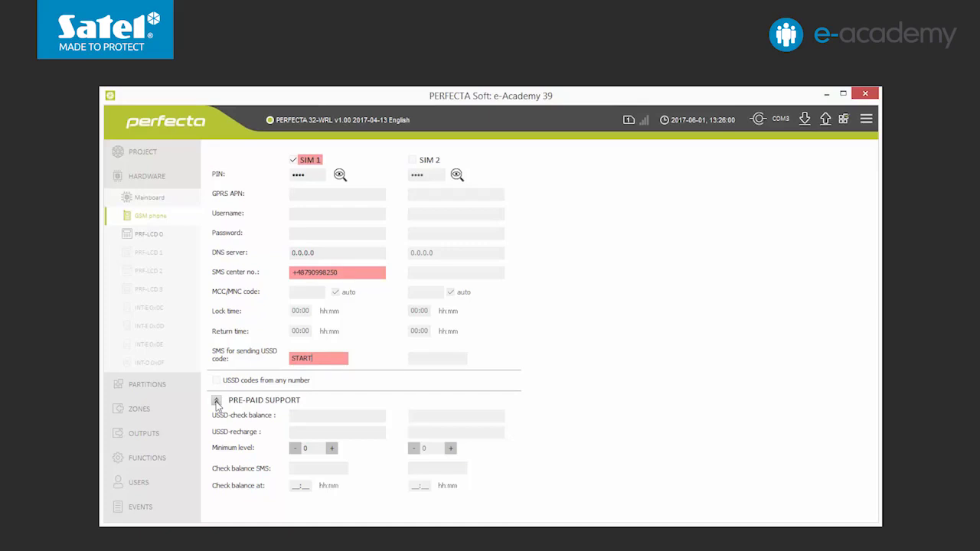
click(385, 416)
text(*101#)
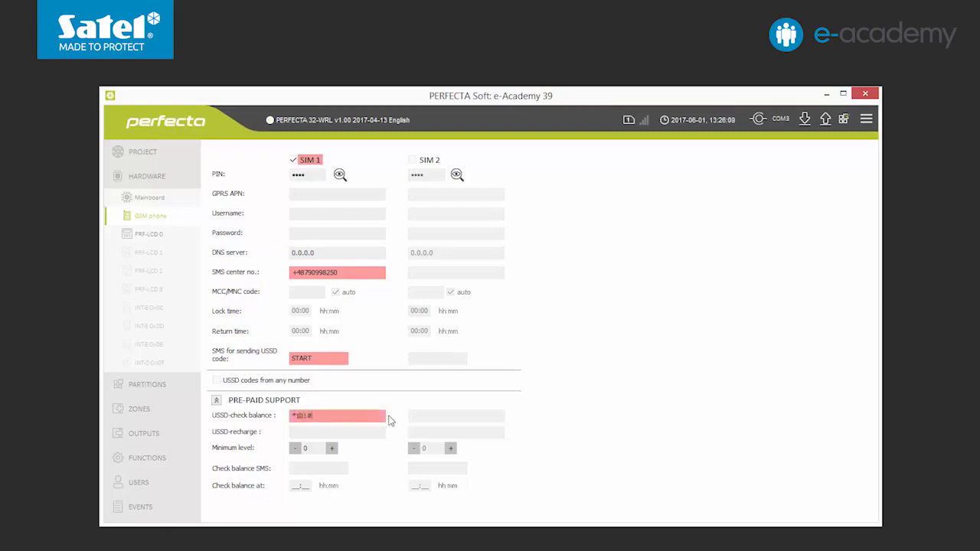
click(300, 432)
text(*100)
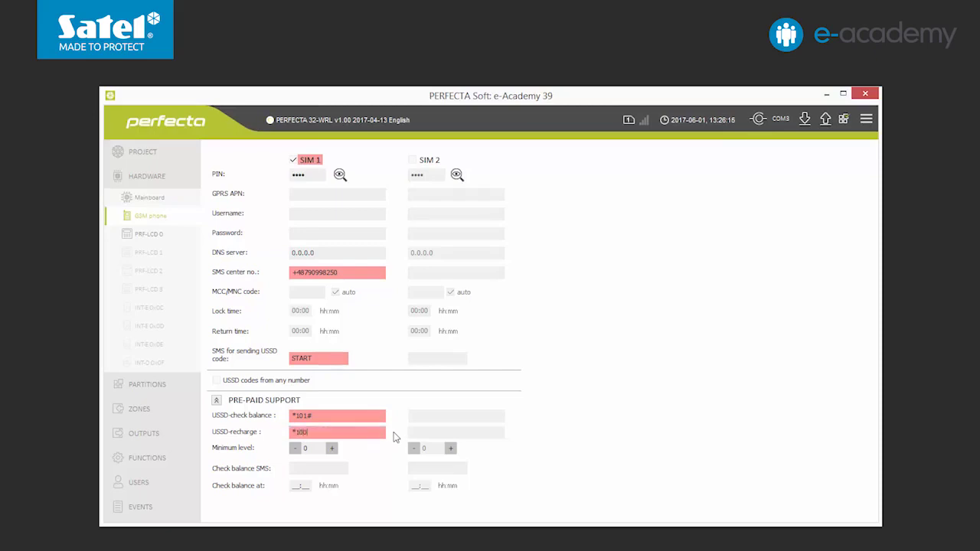
text(##$)
- Raise the SIM 1 minimum balance level to 5
click(336, 451)
click(335, 451)
click(336, 452)
click(337, 451)
click(338, 452)
- Schedule a HOWMUCH balance-check SMS at 18:00 and write the GSM settings to the panel
click(296, 487)
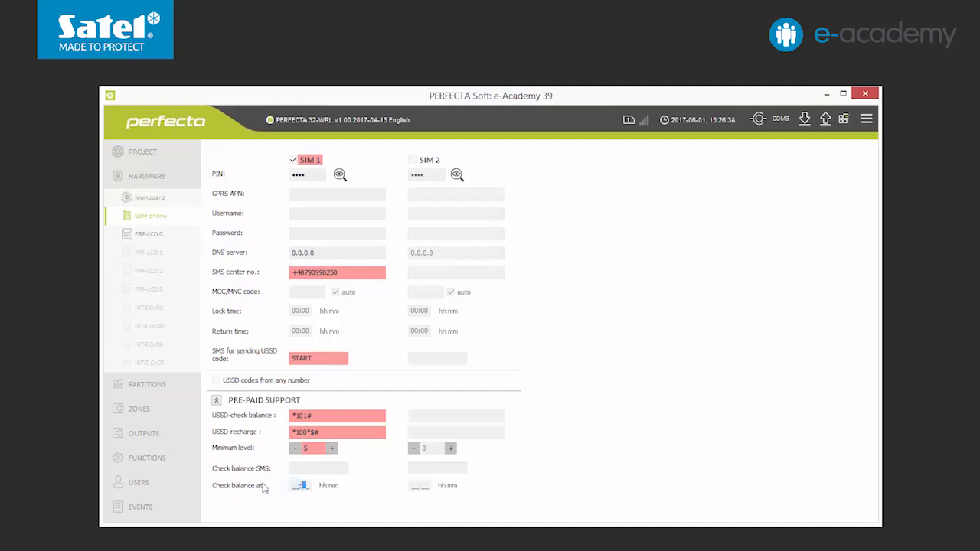
text(18:00)
click(295, 469)
text(HOWMUCH)
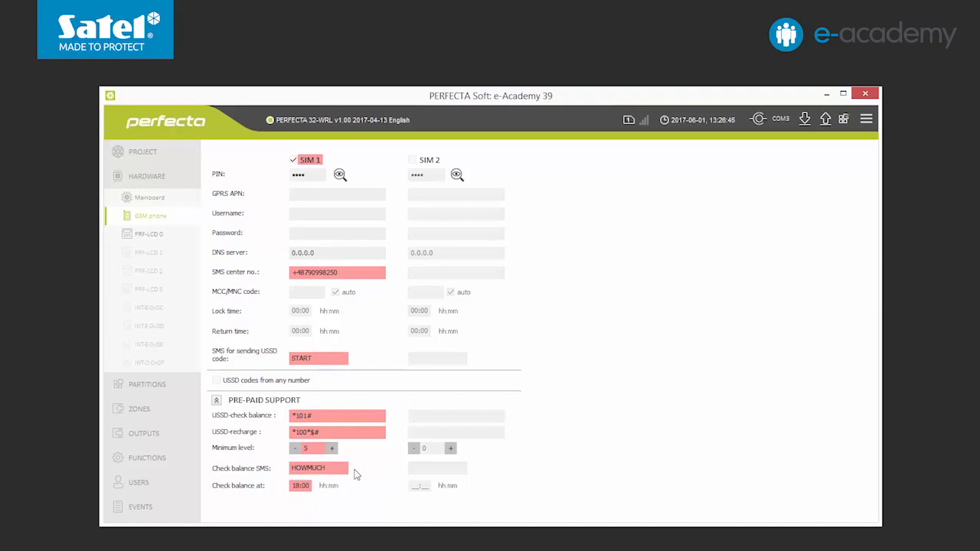
click(826, 121)
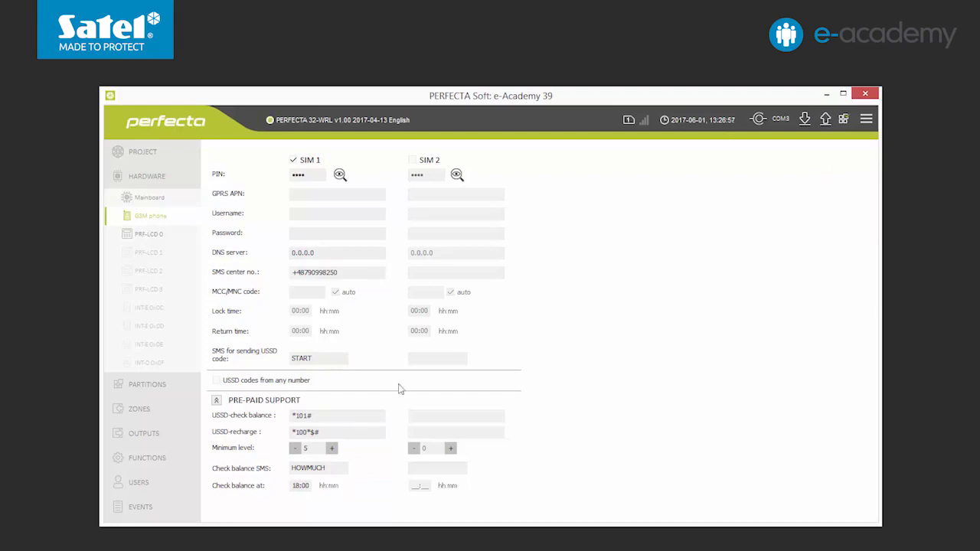
- Go to FUNCTIONS and open the Messaging settings with the Phone 1–8 table
click(147, 457)
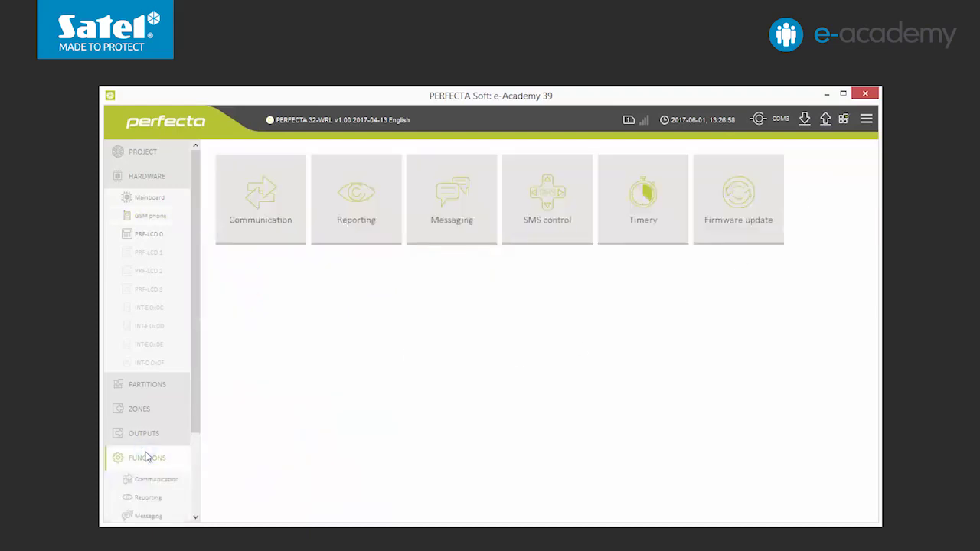
click(451, 205)
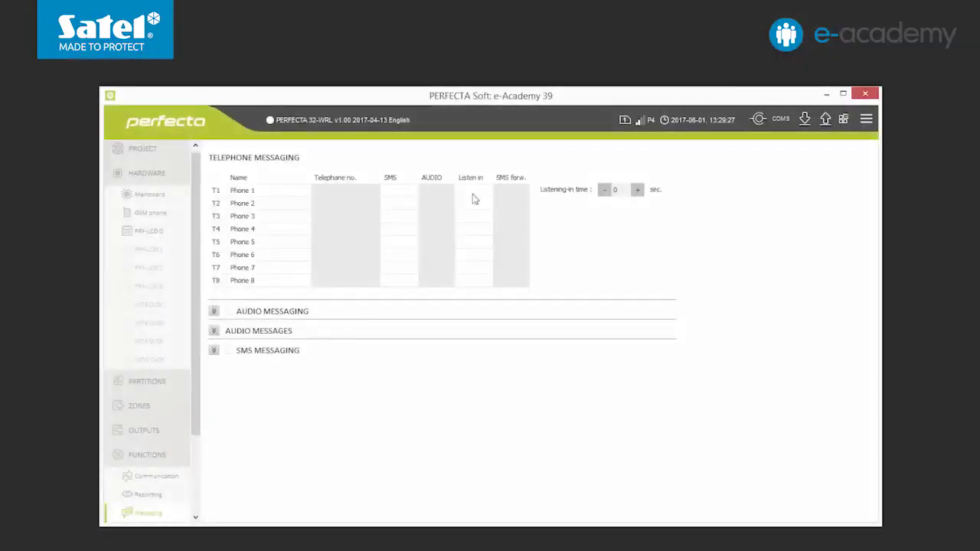
- Set listening-in time to 255 s, give Phone 1 its number with SMS enabled, and write to the panel
click(636, 189)
click(604, 190)
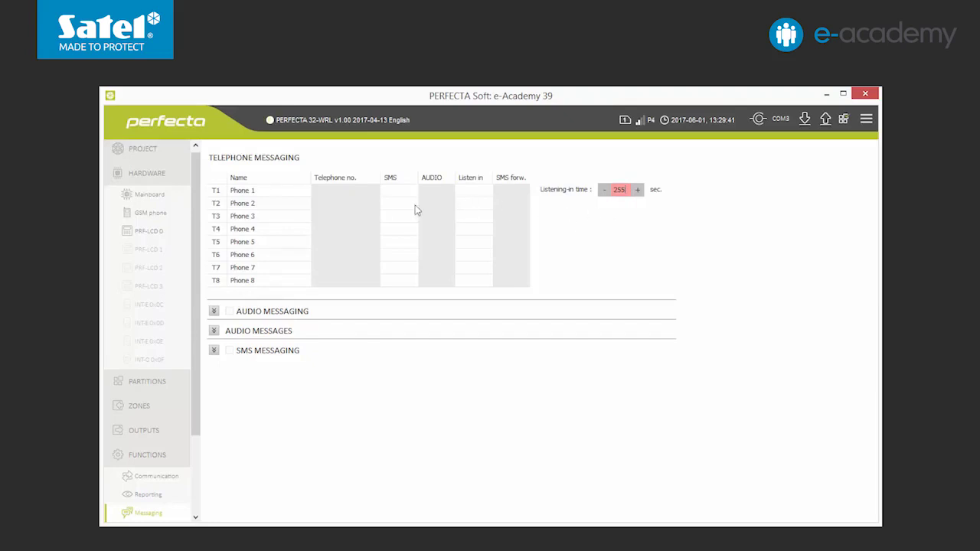
click(325, 189)
click(390, 191)
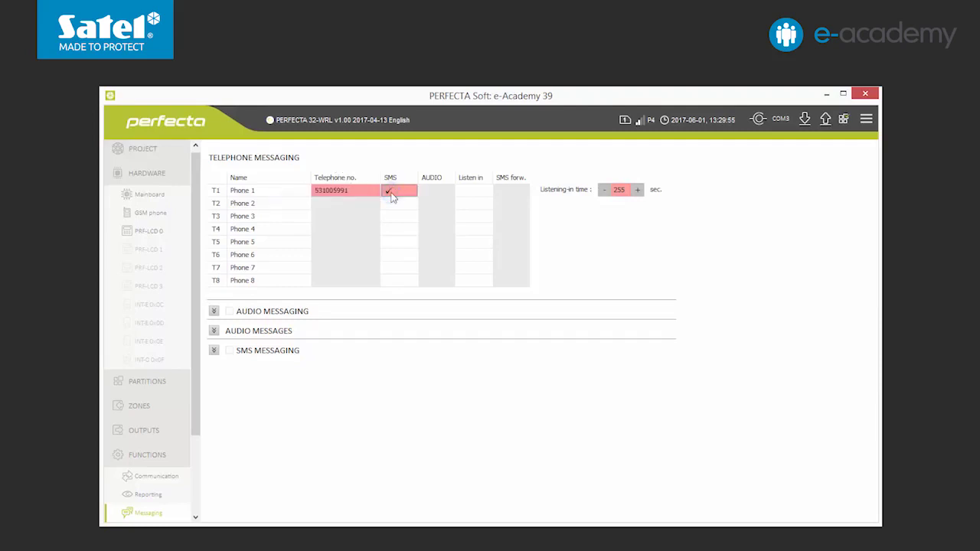
click(825, 121)
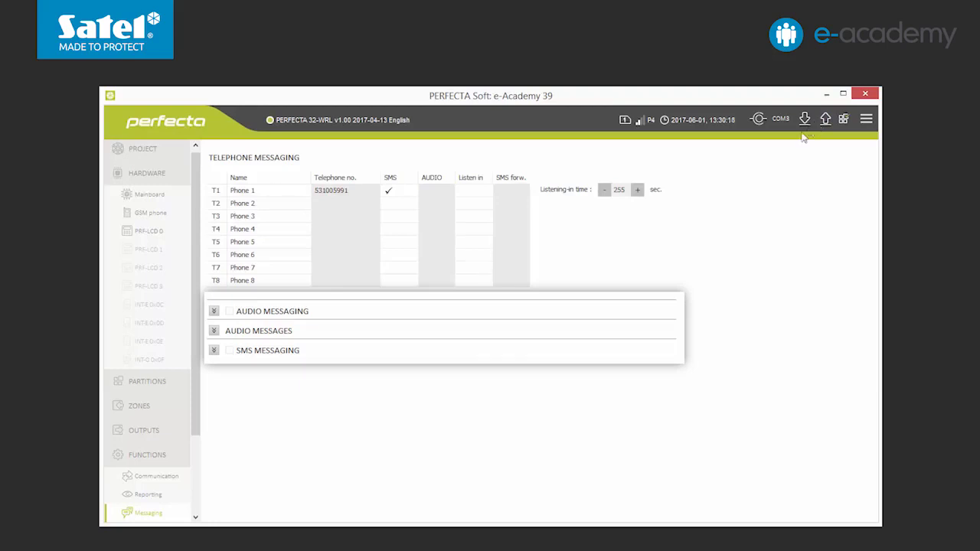
- Import attention_alarm_at_home.wav as audio message 1 and type 'alarm partition one' for message 2
click(214, 331)
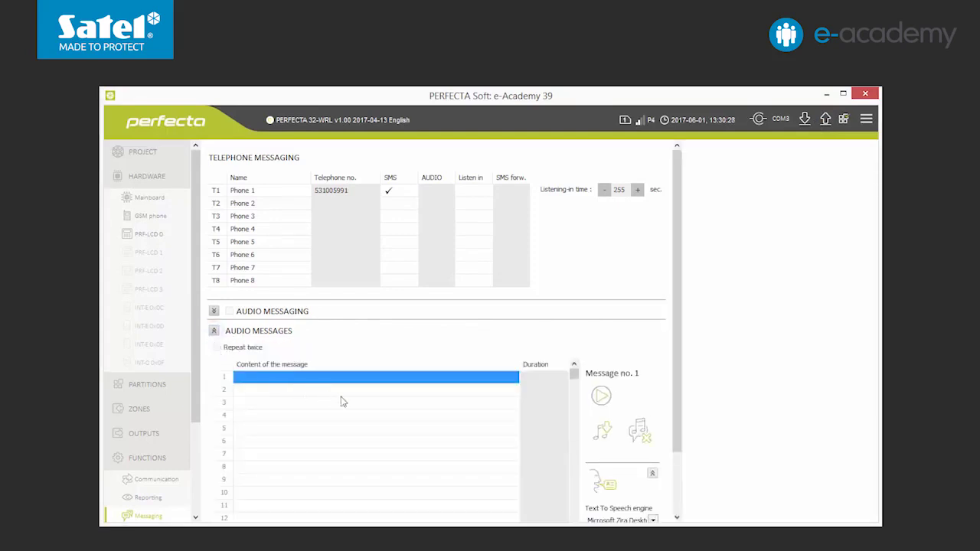
click(597, 433)
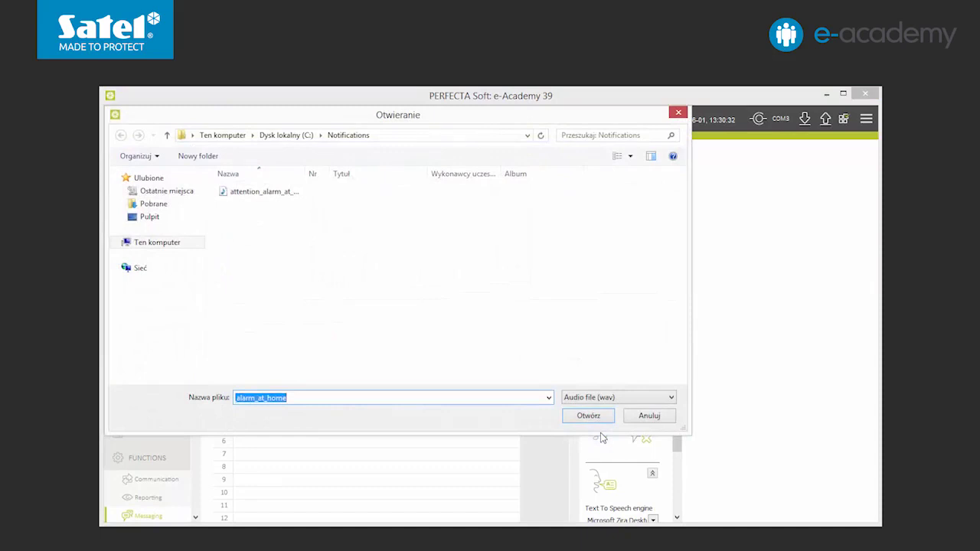
click(270, 199)
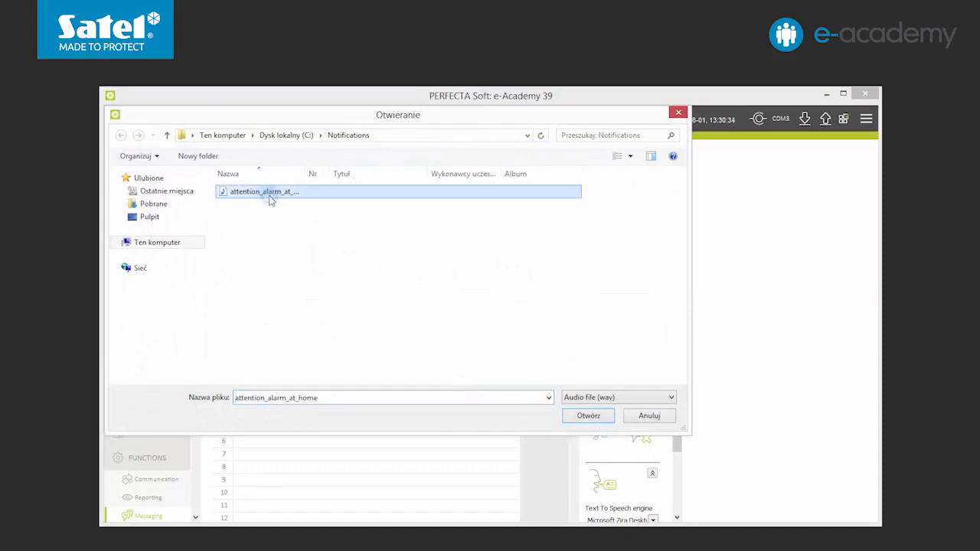
click(589, 416)
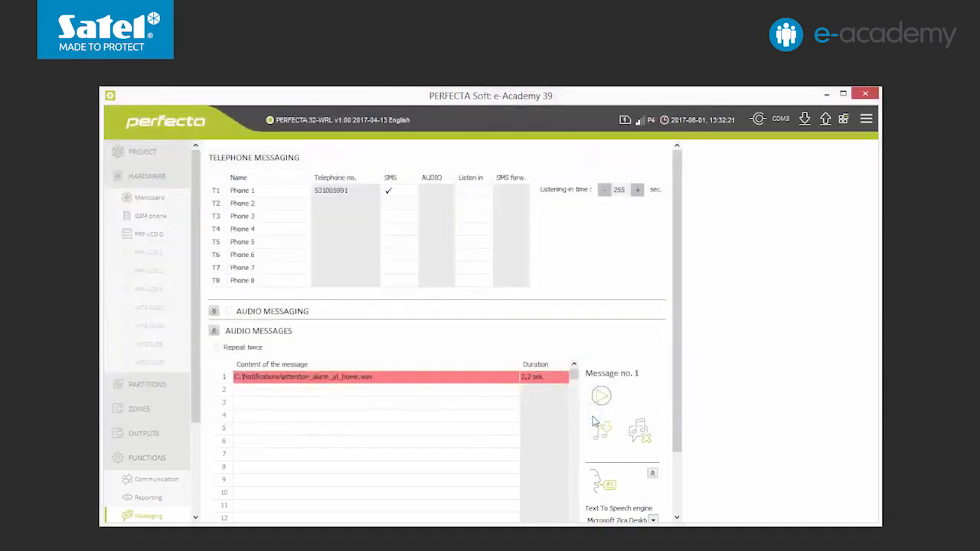
click(450, 392)
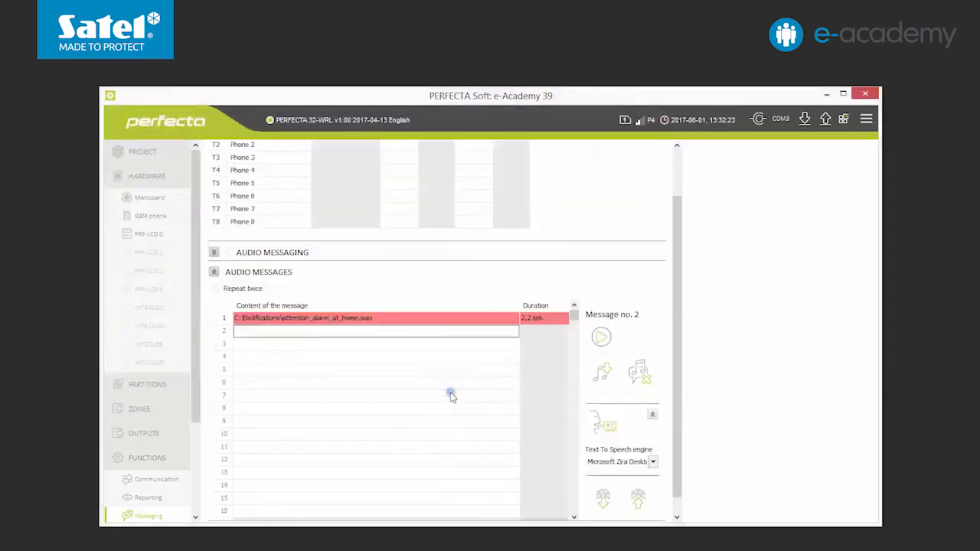
text(alarm )
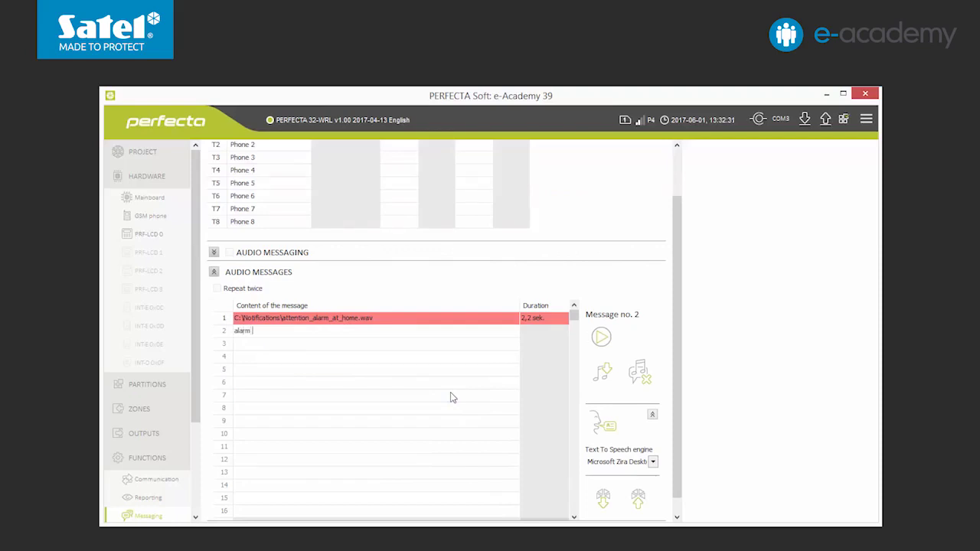
text(partition one)
- Rename audio messages 1 and 2 to 'home alarm' and 'alarm part1' and generate their speech
click(596, 427)
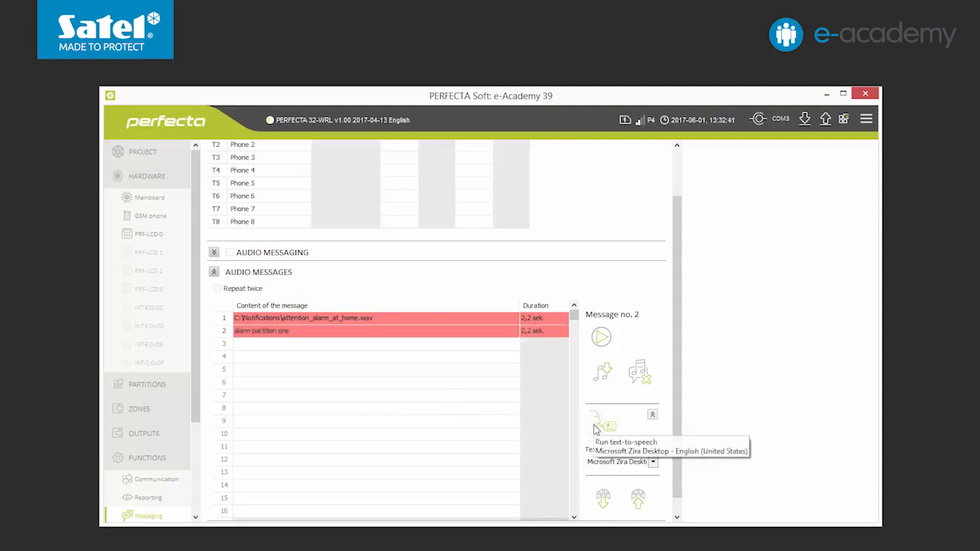
click(394, 321)
text(hom)
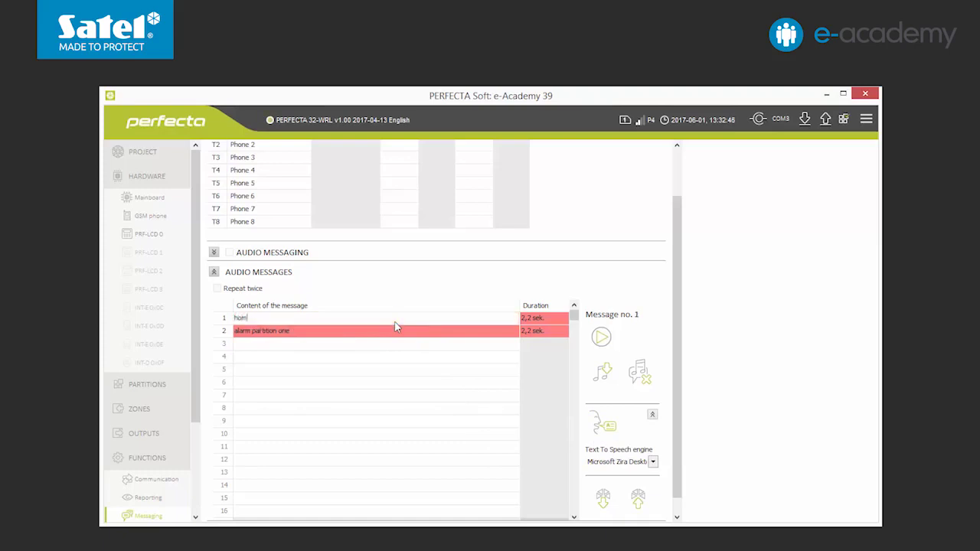
text(e alarm)
click(391, 334)
text(alarm )
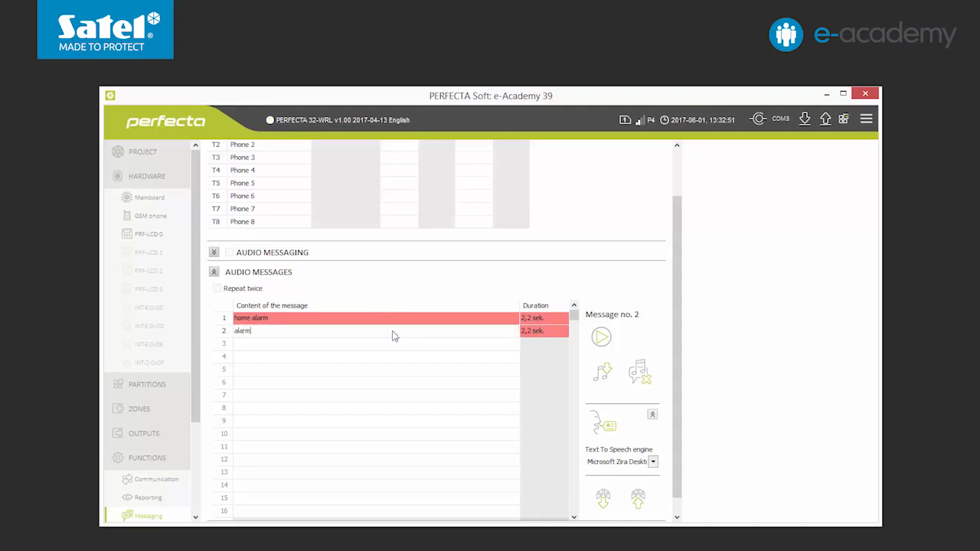
text(part1)
click(638, 500)
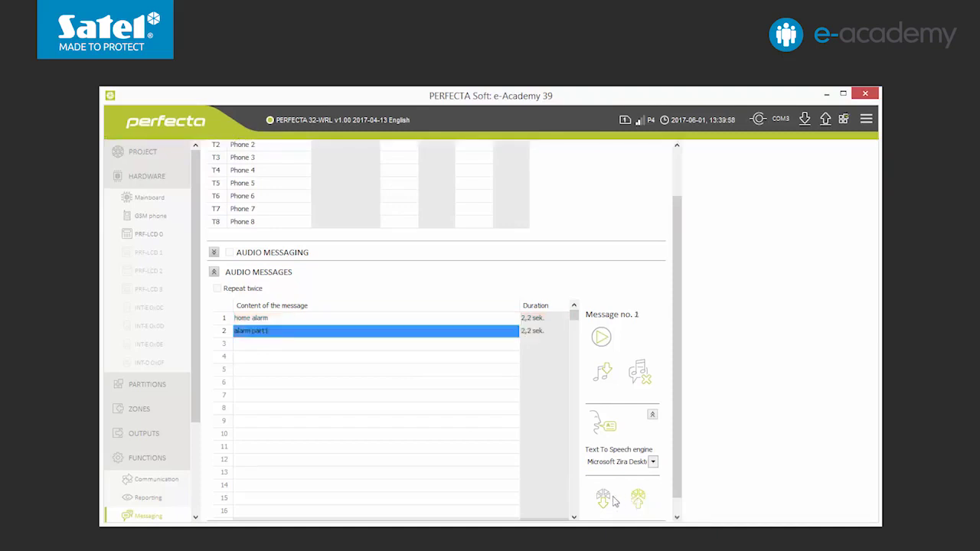
- Have Partition 1 alarms play message 2 to phone T2, enable audio messaging, and write to the panel
click(213, 253)
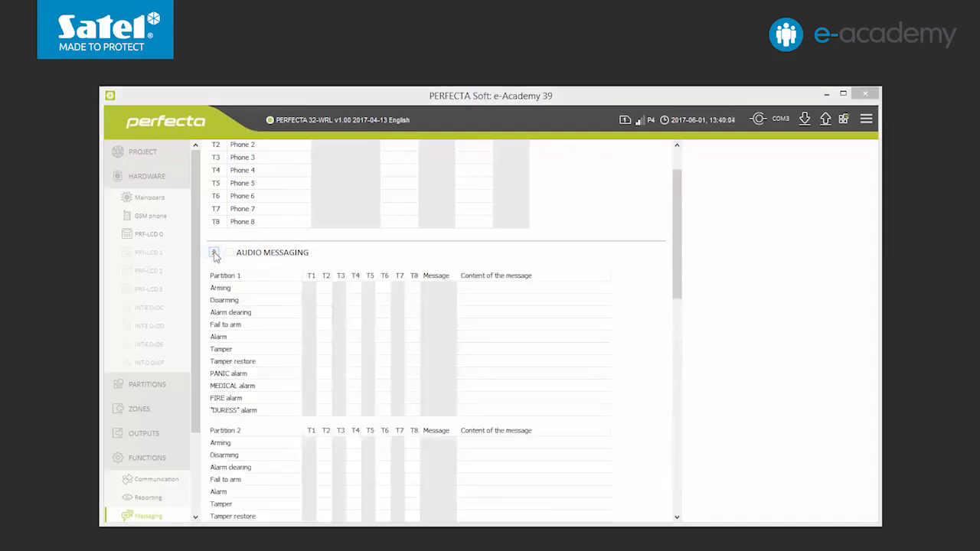
click(324, 338)
click(431, 339)
text(2)
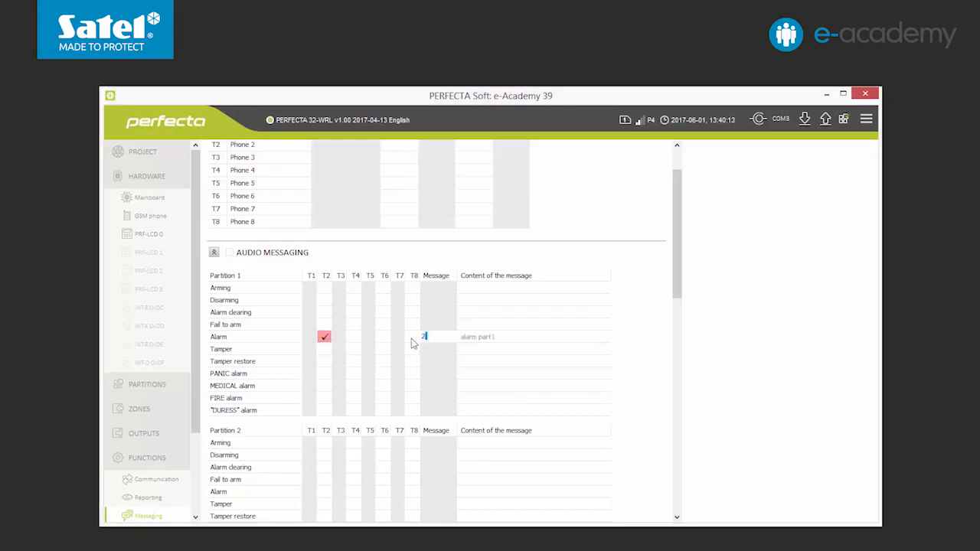
key(Return)
click(228, 255)
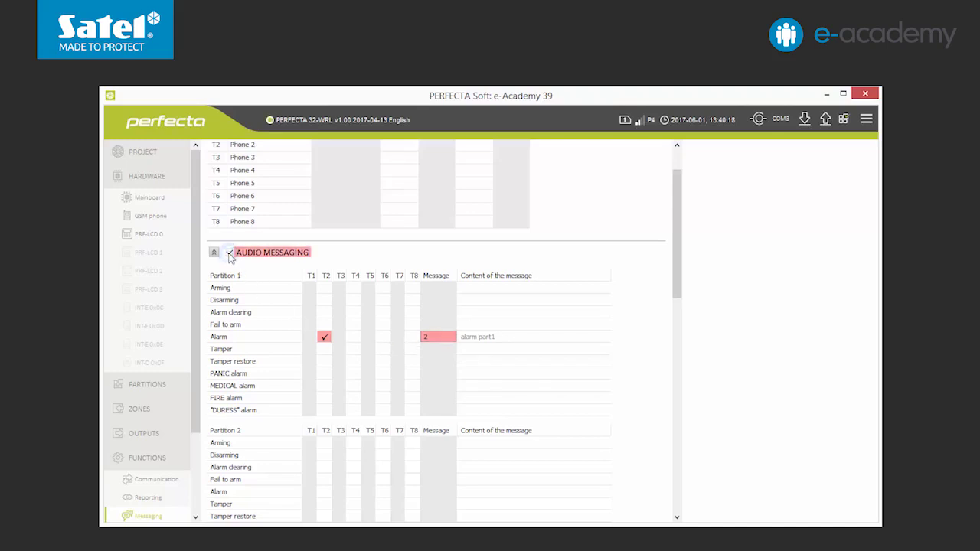
click(825, 121)
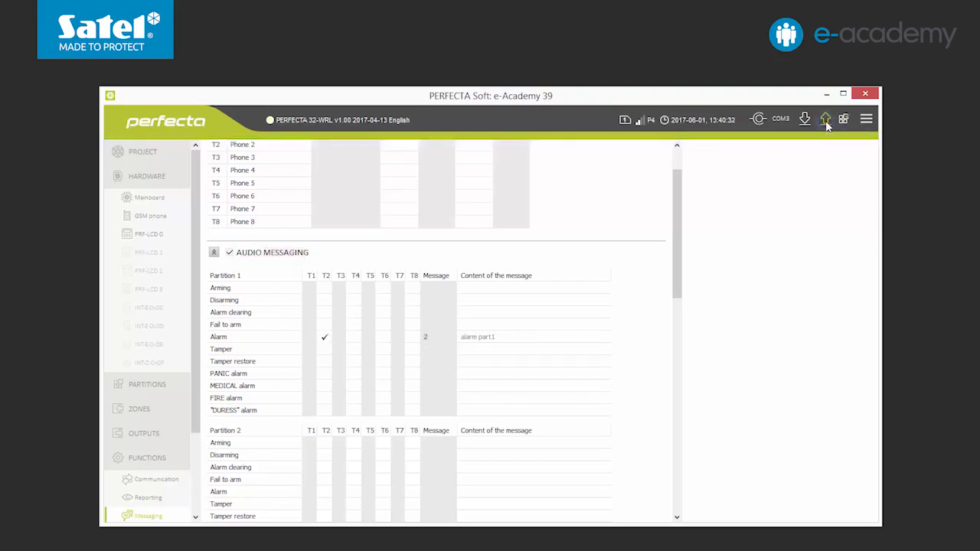
drag(676, 219, 696, 480)
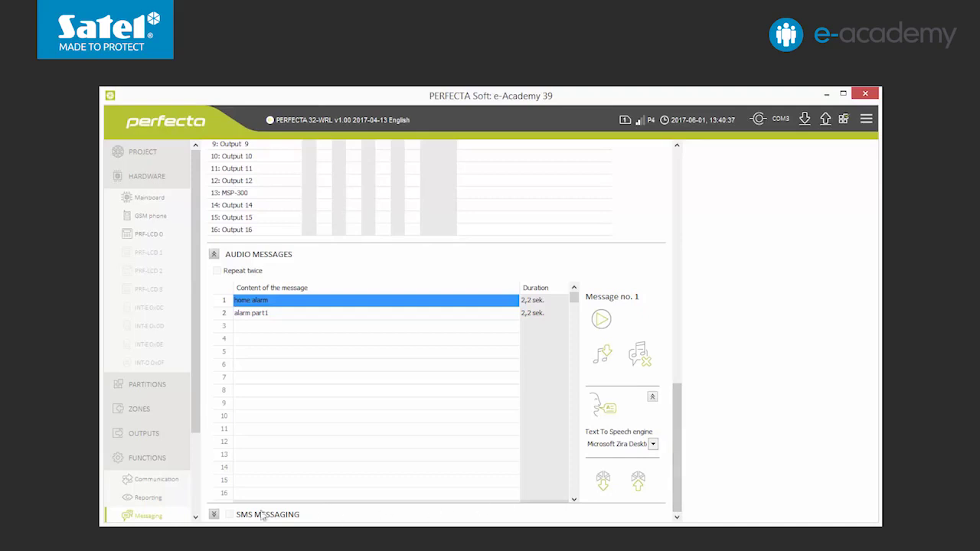
- Send Partition 1, Partition 2 and Alarms events by SMS to T1 and enable SMS messaging
click(214, 514)
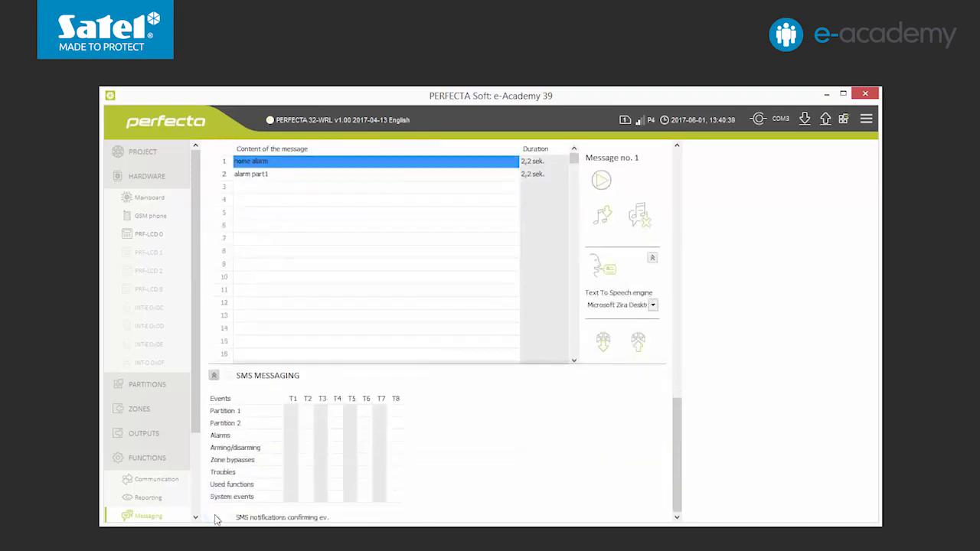
click(292, 412)
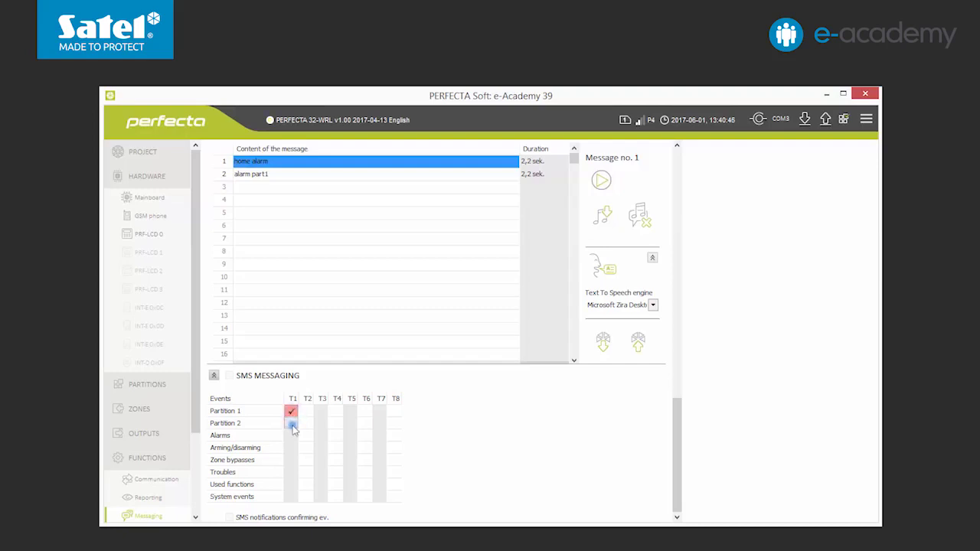
click(292, 424)
click(292, 436)
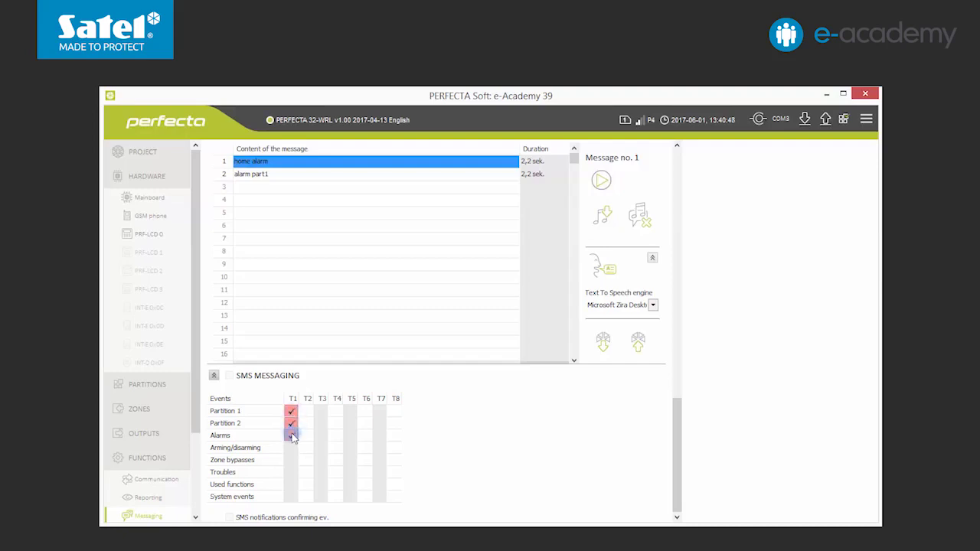
click(229, 376)
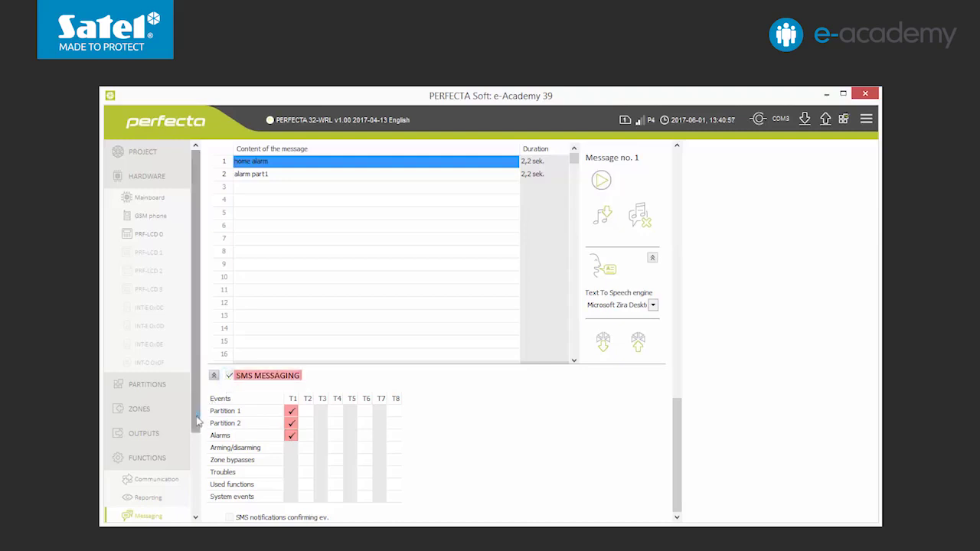
drag(198, 417, 203, 498)
click(127, 510)
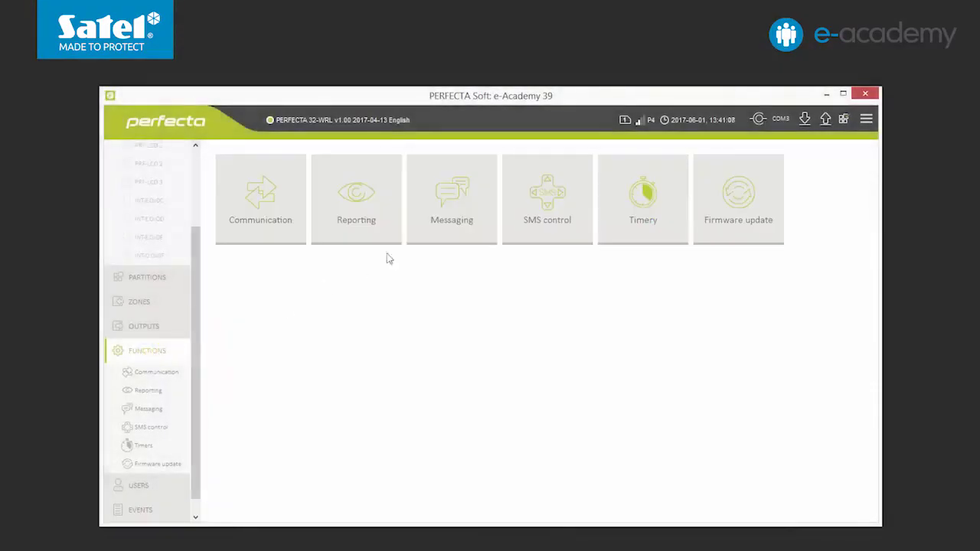
- Bring up the 16-row SMS control table and look through row 1's function list without assigning anything
click(547, 199)
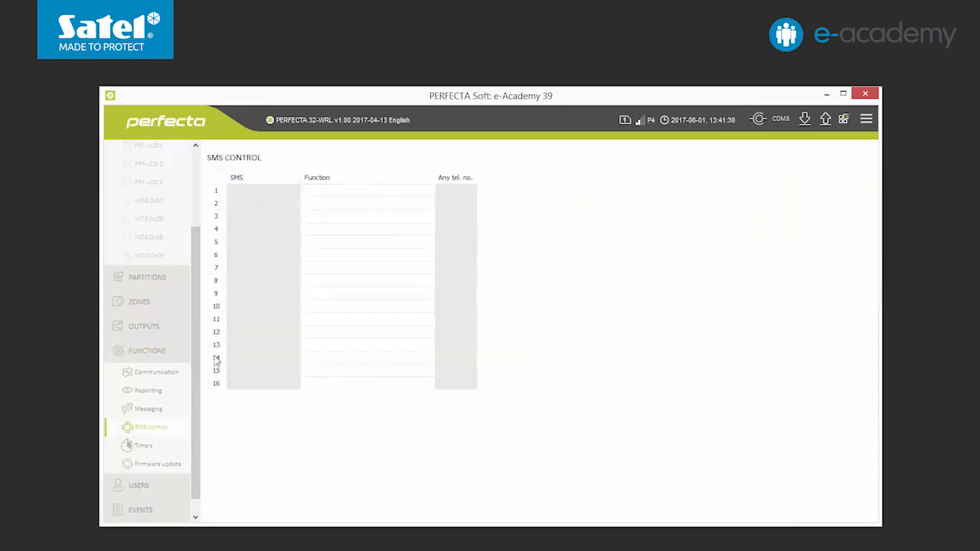
click(344, 193)
mouse_move(378, 206)
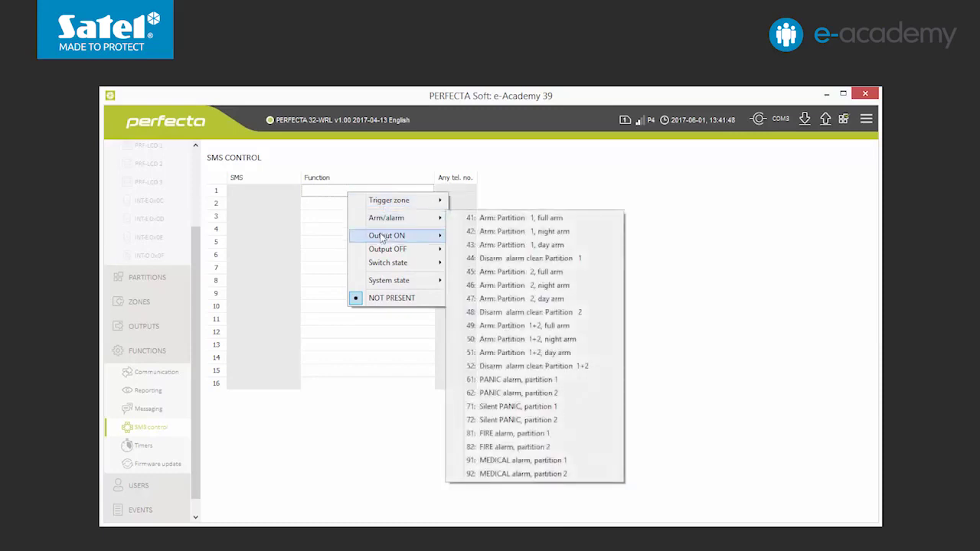
mouse_move(382, 238)
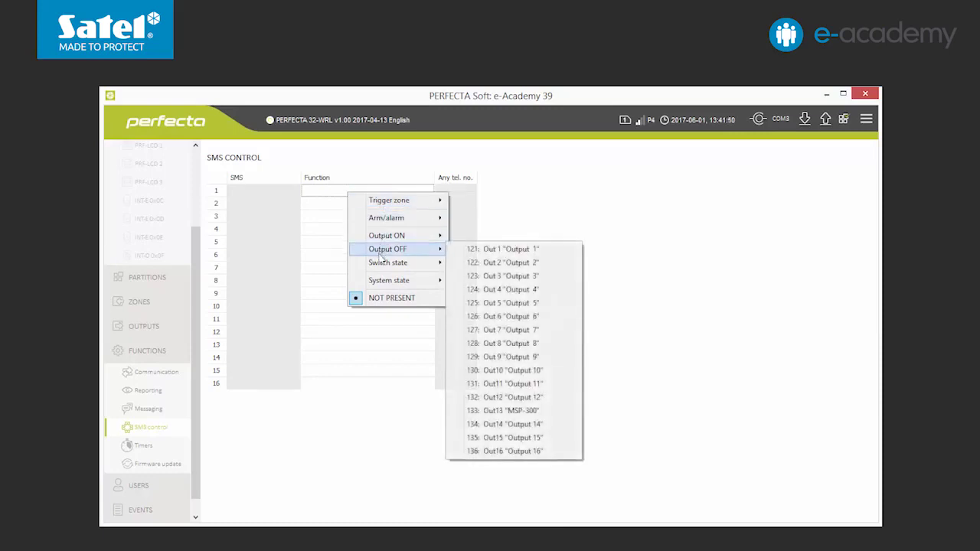
mouse_move(379, 266)
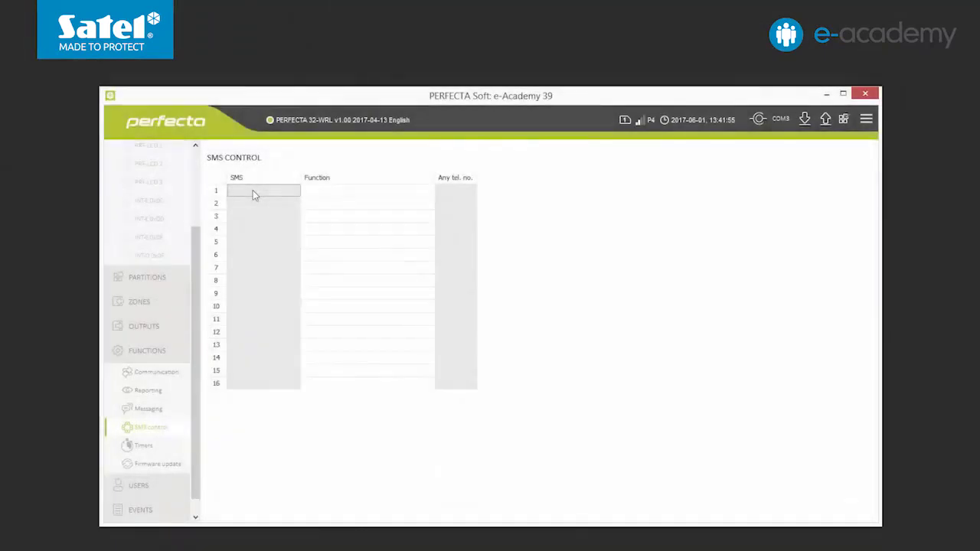
- Pair row 1 command ARM with 49: Arm: Partition 1+2, full arm, and write it to the panel
click(253, 189)
text(ARM)
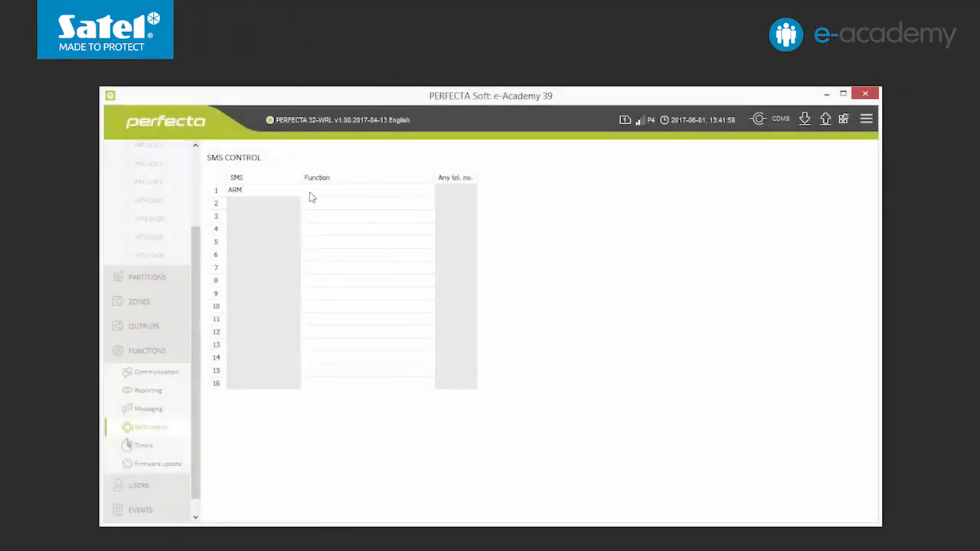
click(308, 194)
mouse_move(360, 217)
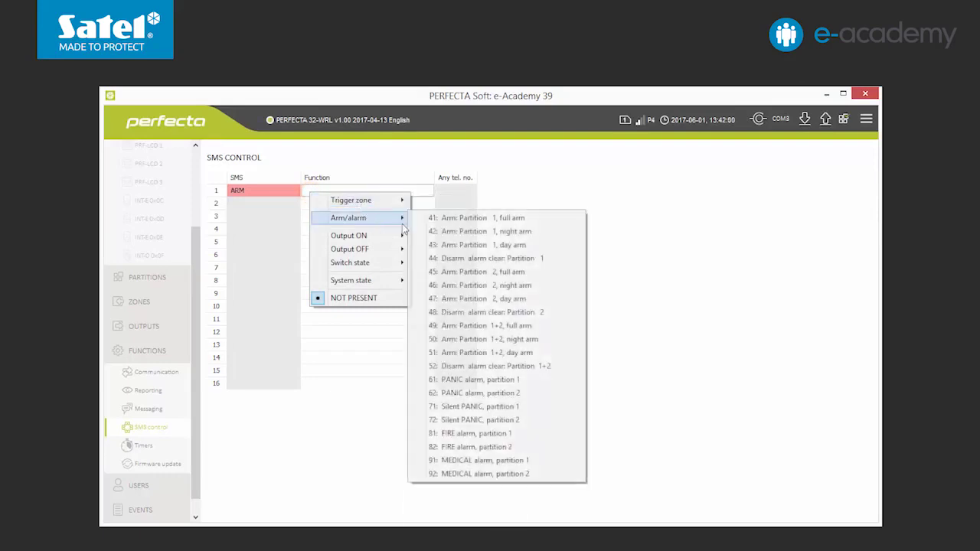
click(434, 327)
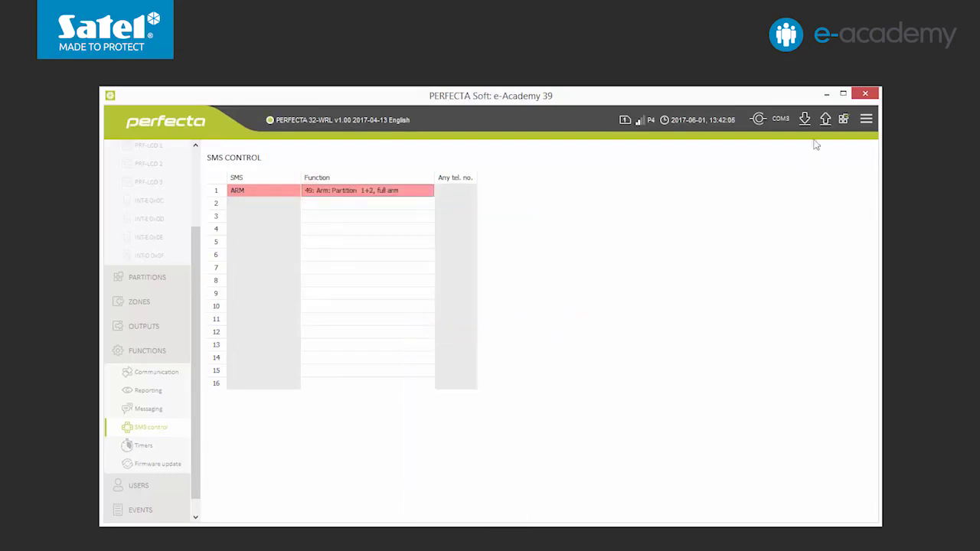
click(826, 119)
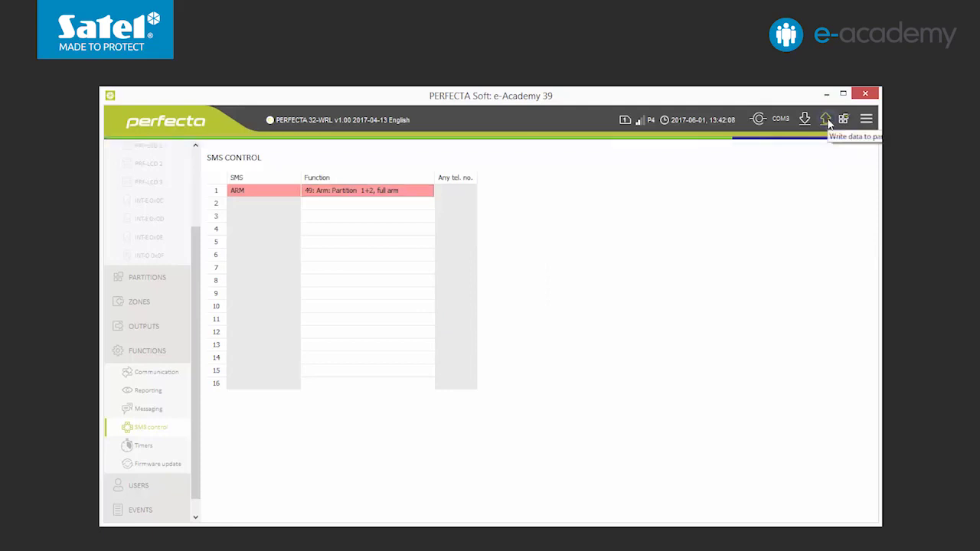